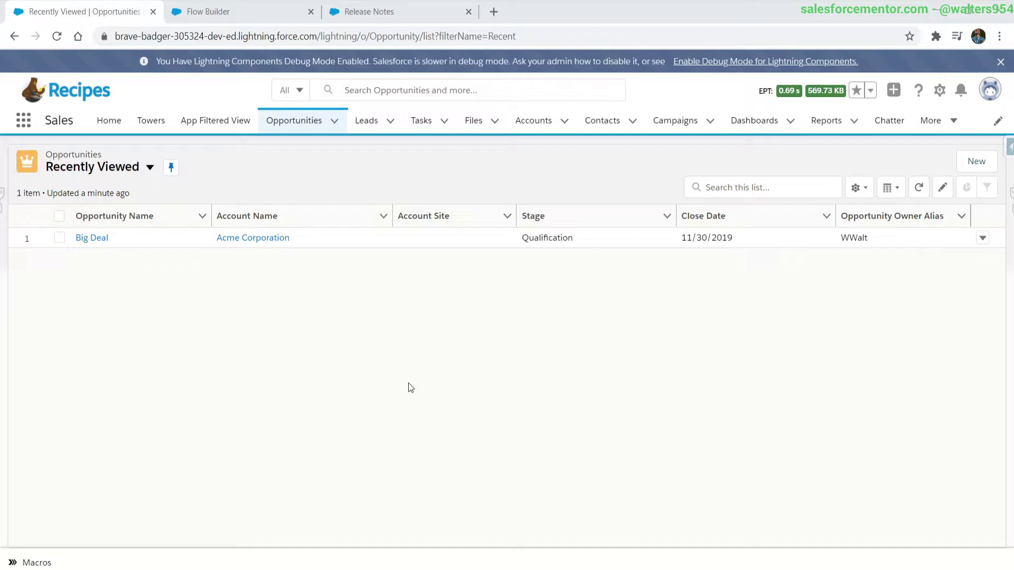
# Step: Read the Summer '20 'Debug More Flows Faster' release note down to its Enable rollback mode option
pyautogui.click(379, 15)
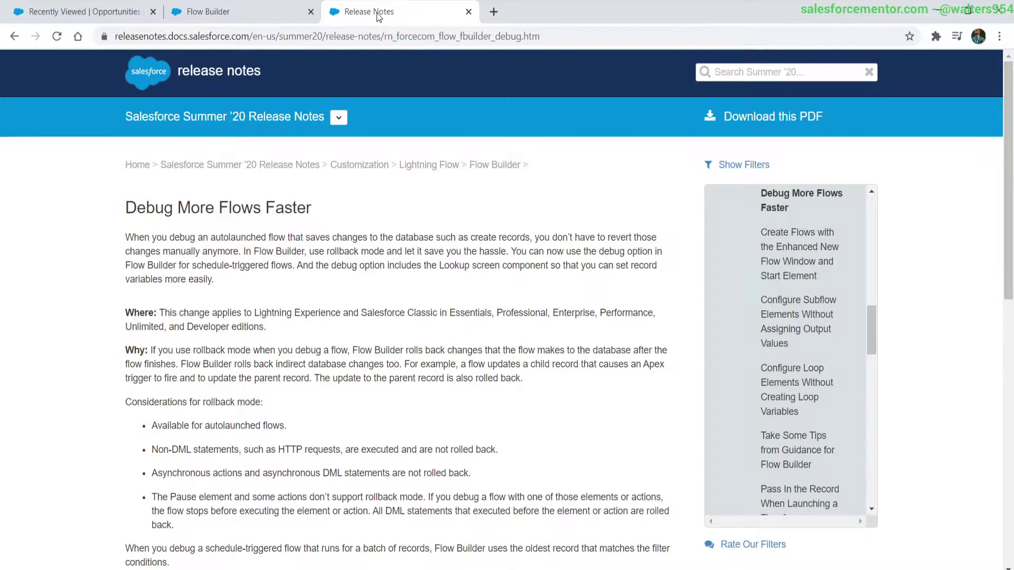
pyautogui.scroll(-8, 396, 333)
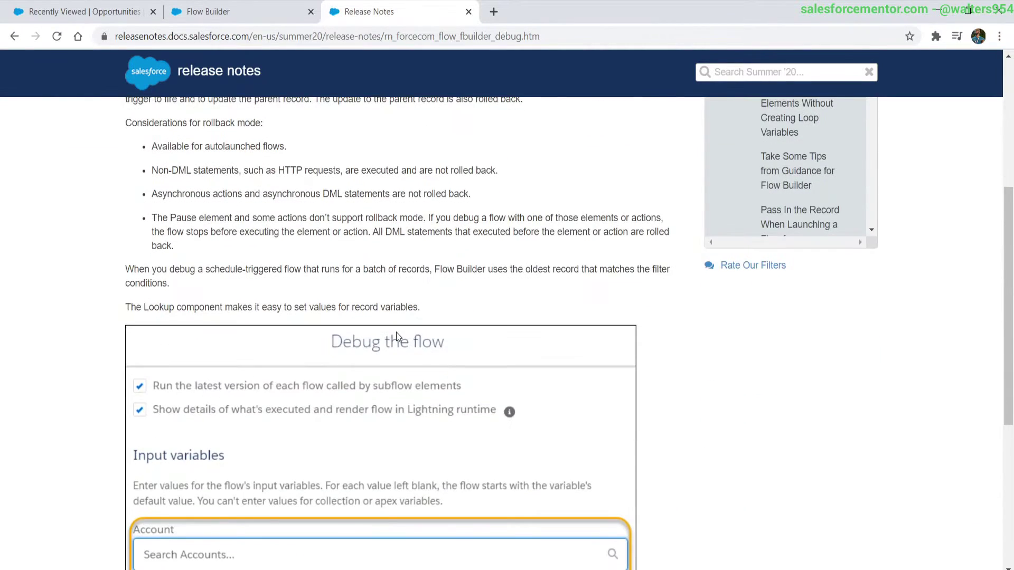
pyautogui.scroll(-1, 397, 336)
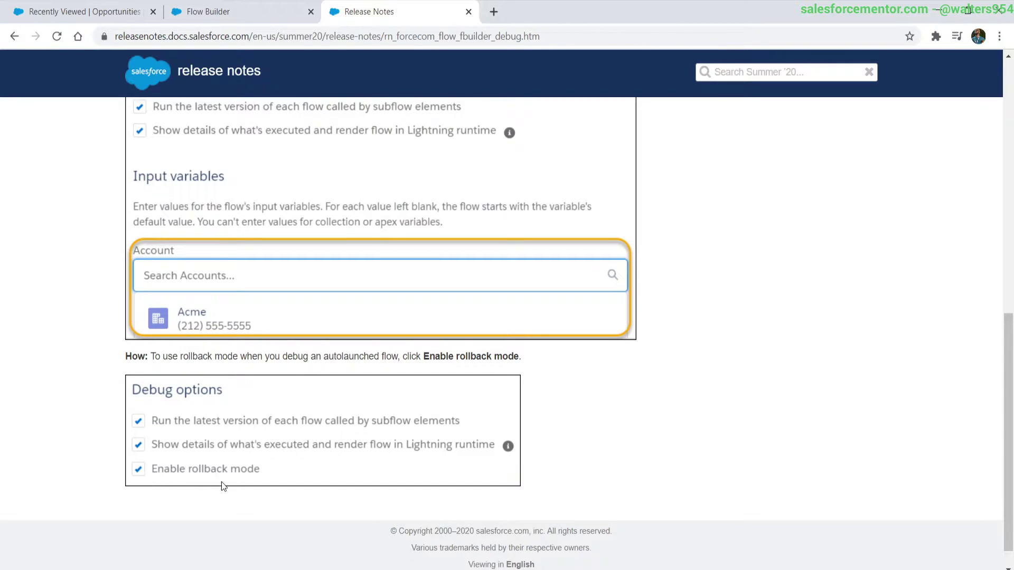
# Step: Return from the release notes to the Renew Opportunity flow's debug window in Flow Builder
pyautogui.click(79, 11)
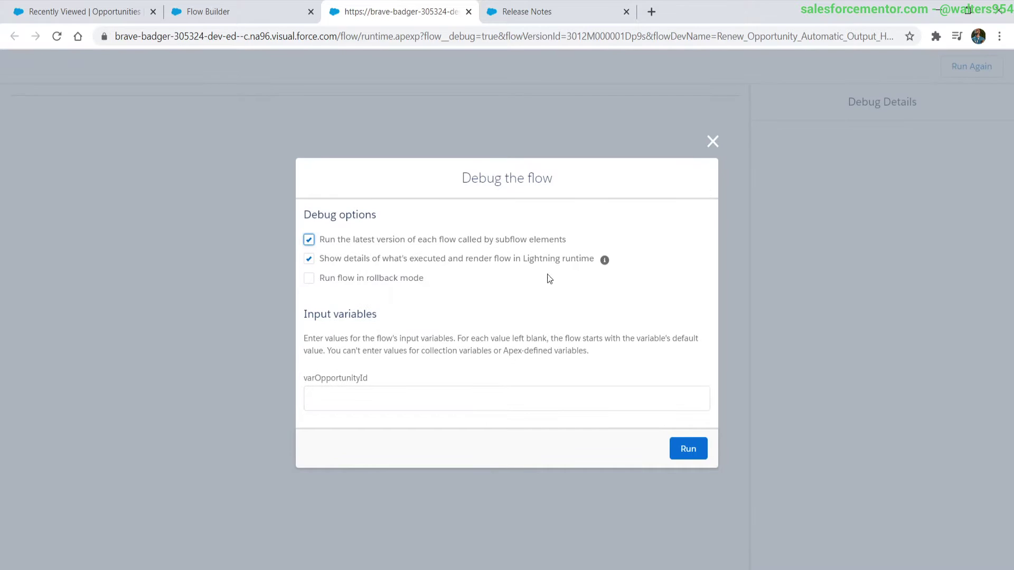
# Step: Paste the Big Deal opportunity's record Id into varOpportunityId and go back to the flow canvas
pyautogui.click(350, 399)
pyautogui.write('0062M00000gz2vrQAA')
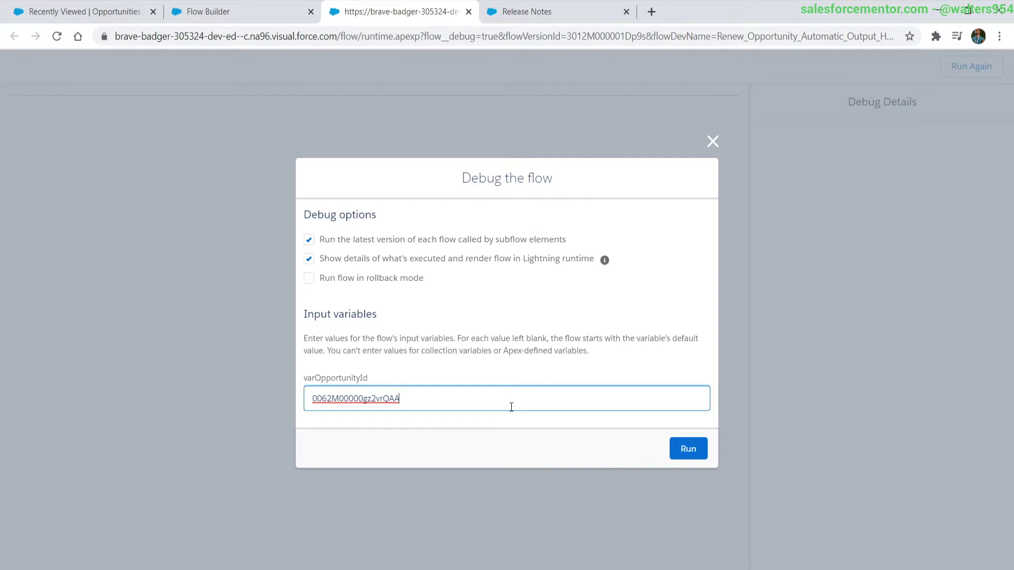
pyautogui.click(248, 12)
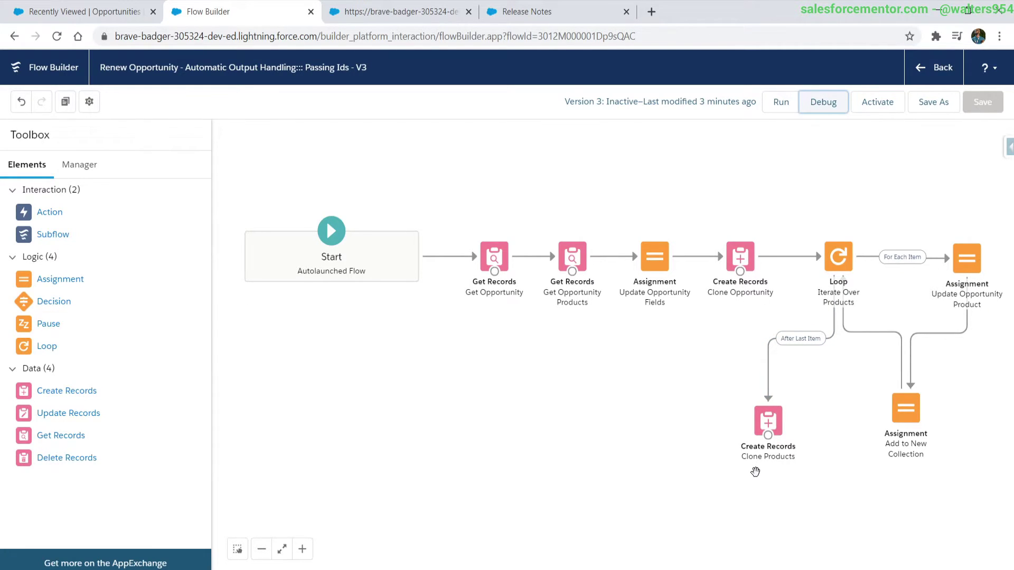
# Step: Refresh the Recently Viewed opportunities list, which still shows a single Big Deal at Qualification
pyautogui.click(74, 7)
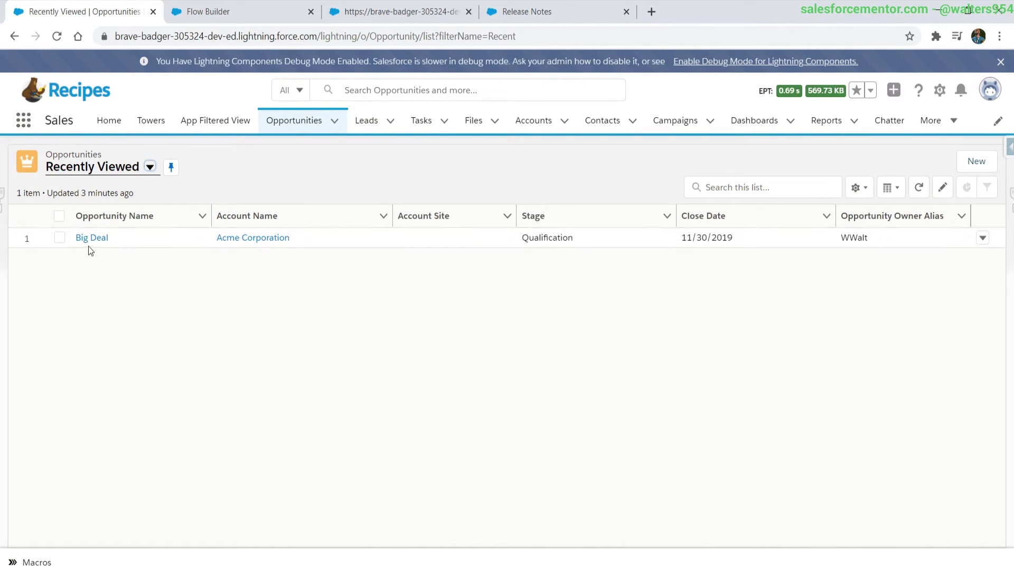
pyautogui.click(919, 187)
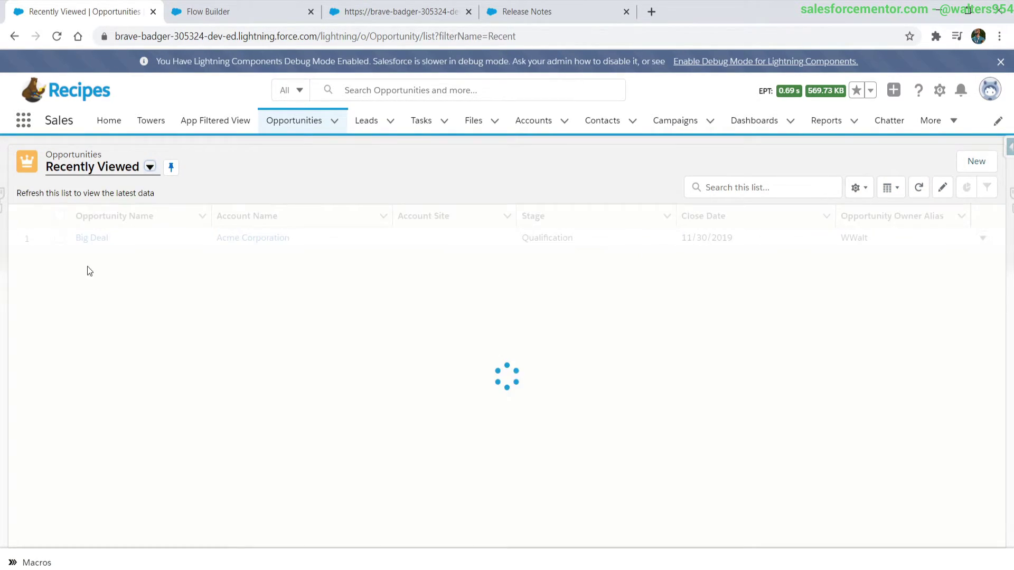
# Step: Review the finished debug run's Debug Details through the Clone_Opportunity and Clone_Products steps
pyautogui.click(378, 7)
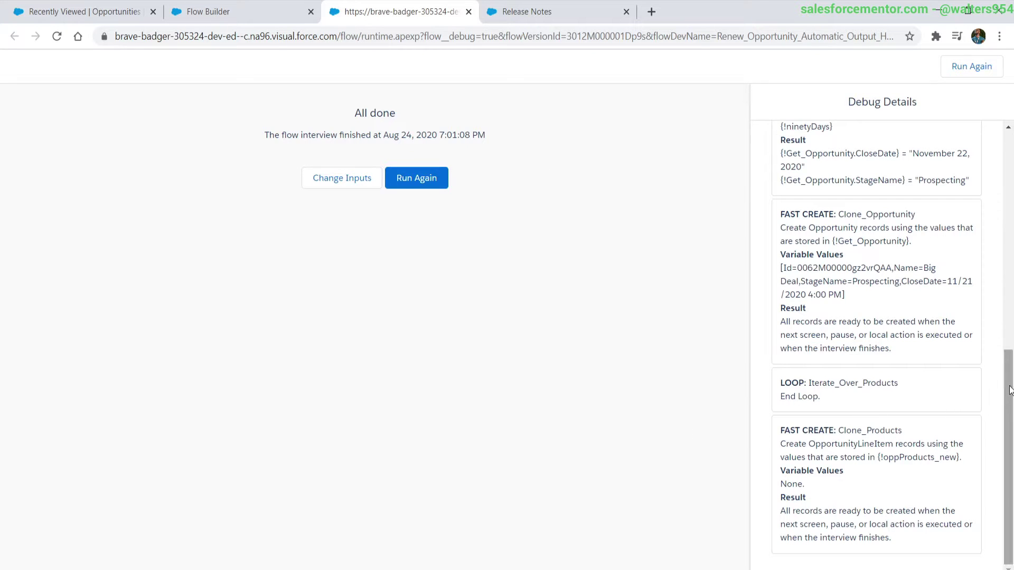
pyautogui.moveTo(1006, 394); pyautogui.dragTo(991, 155)
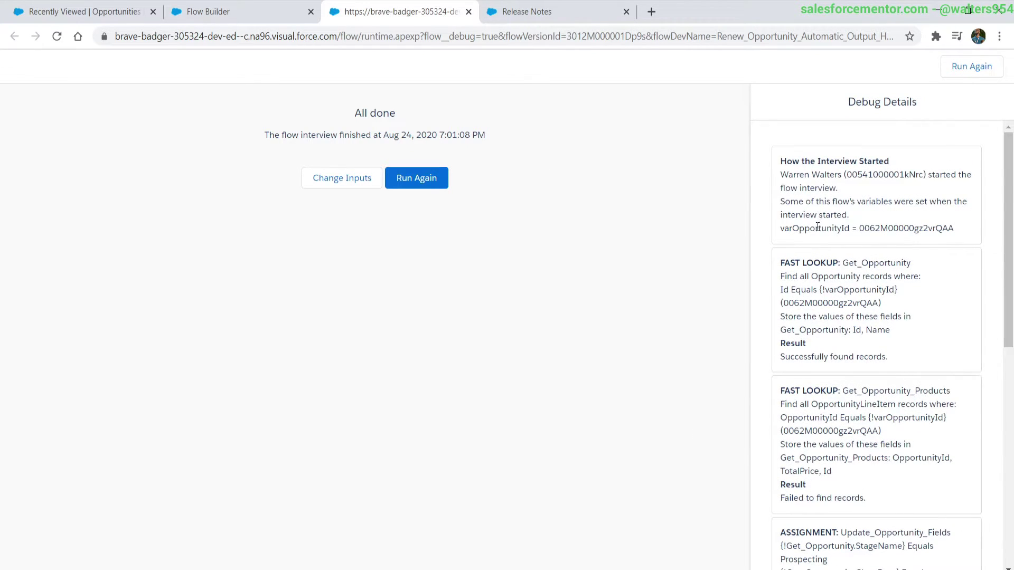
pyautogui.scroll(-3, 817, 227)
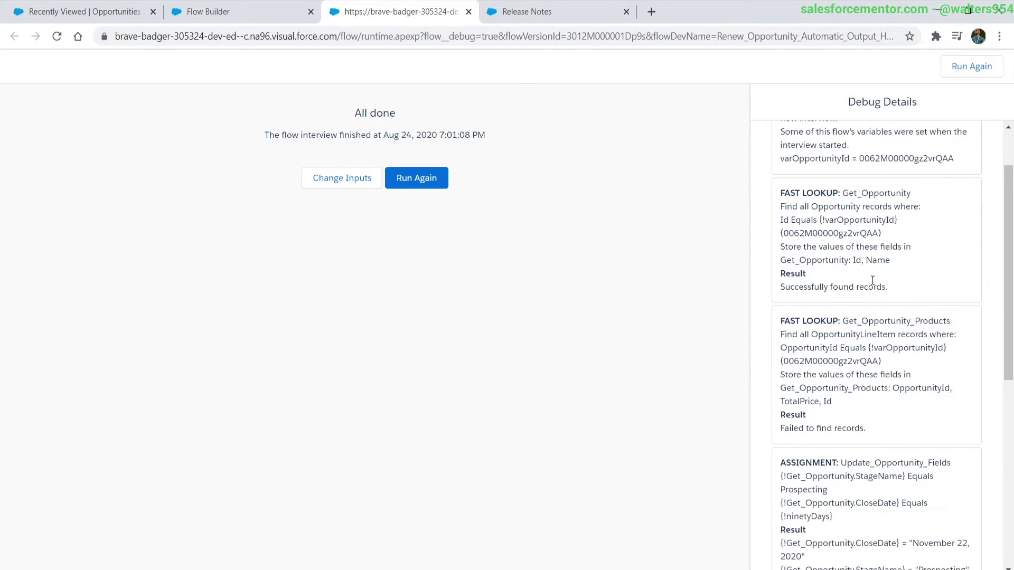
pyautogui.scroll(-6, 841, 373)
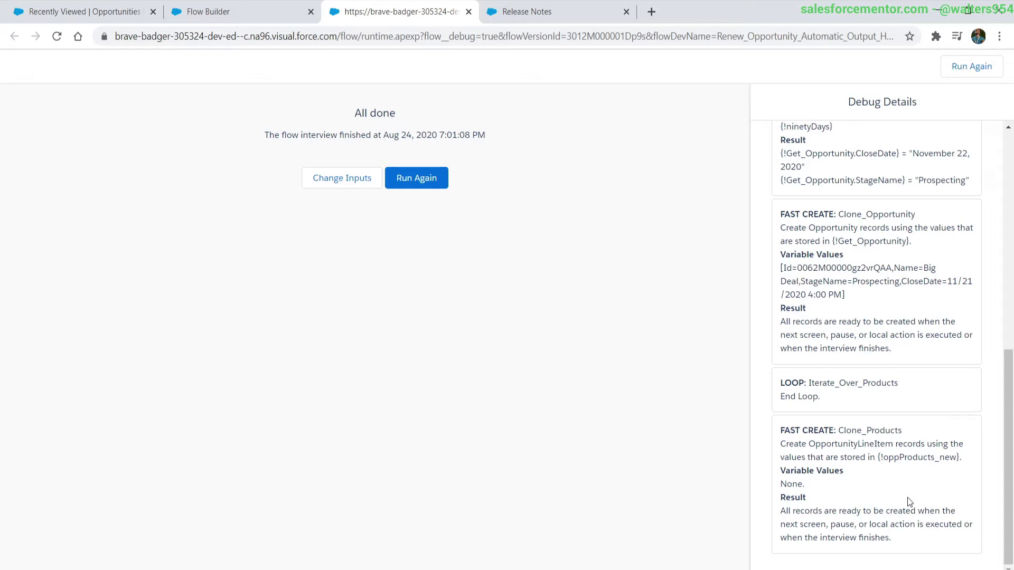
# Step: Refresh the opportunities list and inspect the new Big Deal clone, Prospecting, closing 11/22/2020
pyautogui.click(109, 16)
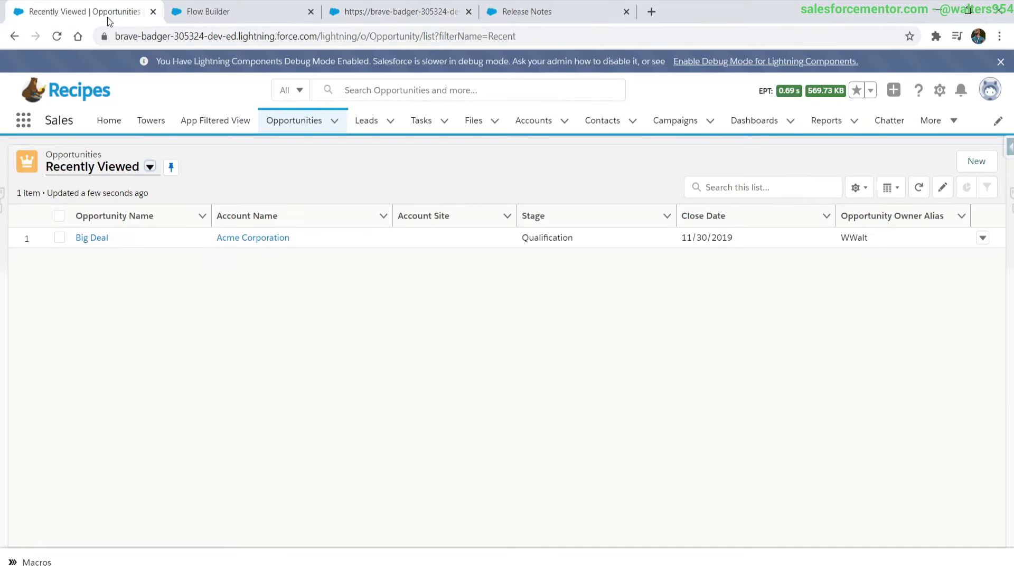
pyautogui.click(924, 193)
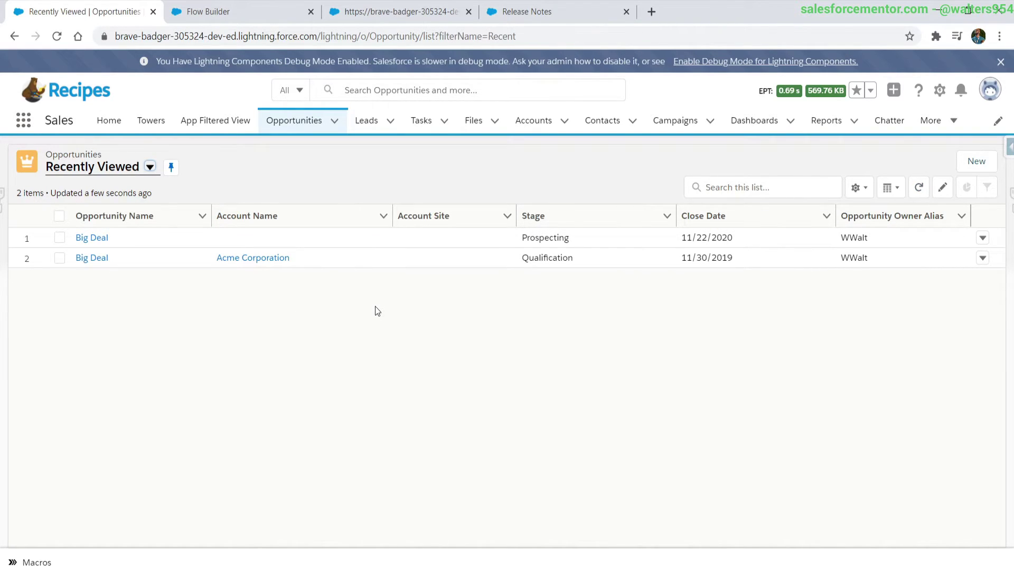
pyautogui.click(89, 238)
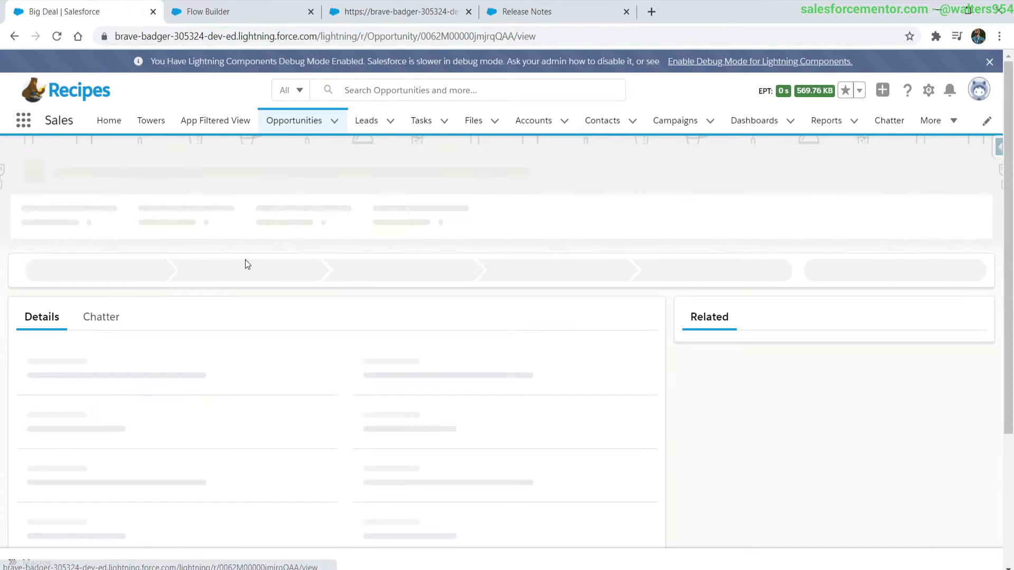
pyautogui.scroll(-2, 347, 375)
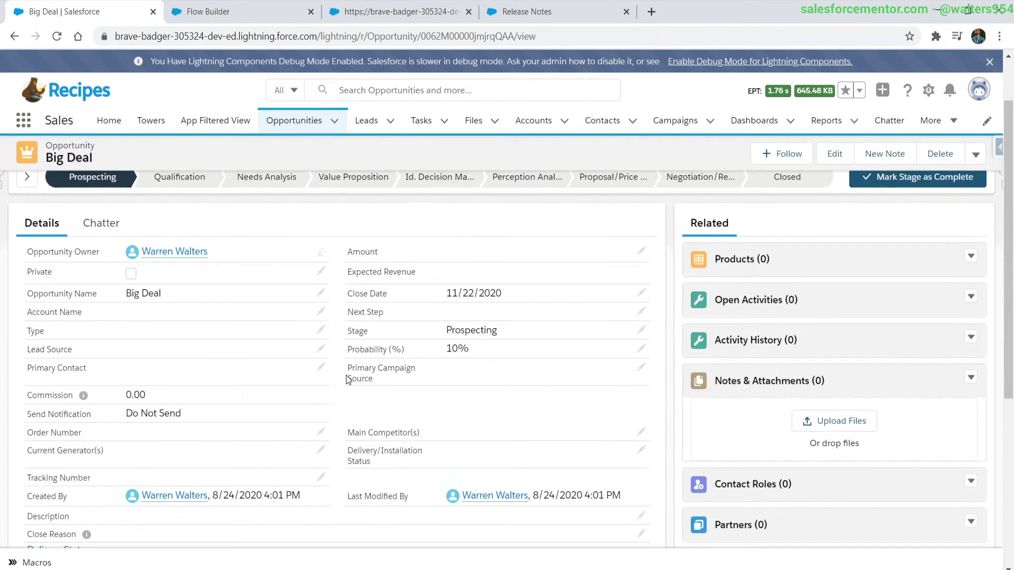
pyautogui.hotkey('alt', 'Left')
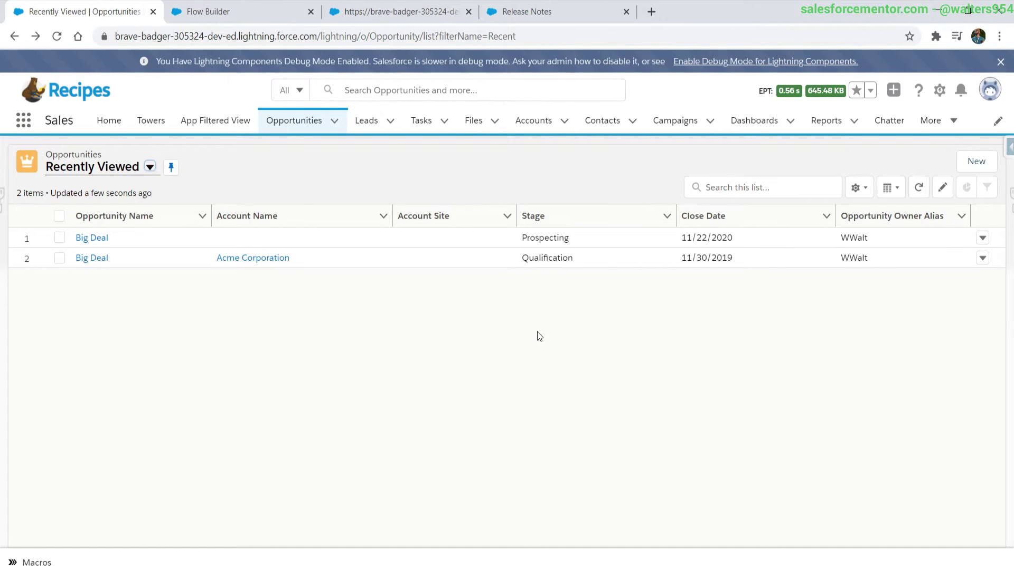
# Step: Rerun the flow debug with Run flow in rollback mode enabled
pyautogui.click(361, 8)
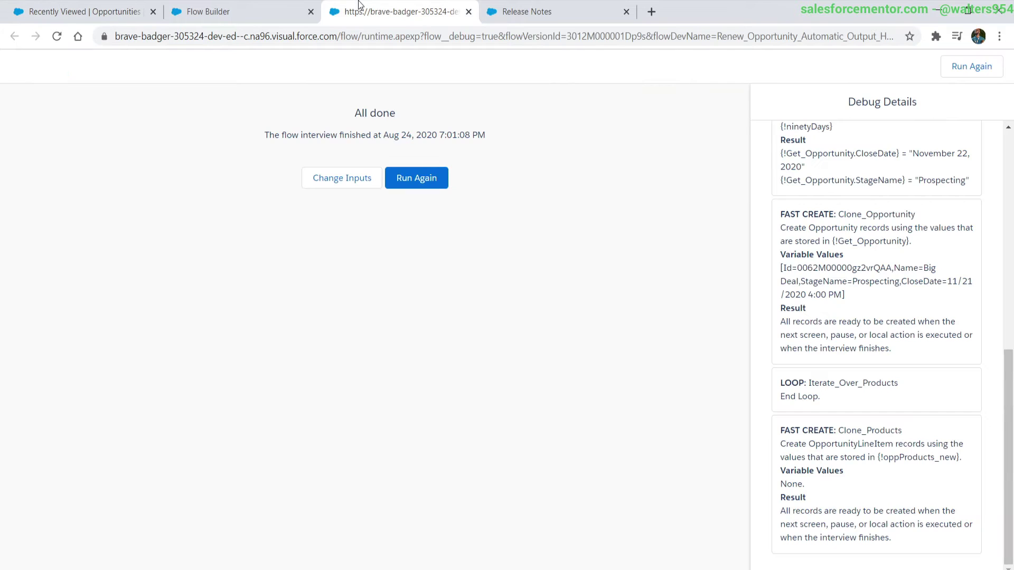
pyautogui.click(323, 185)
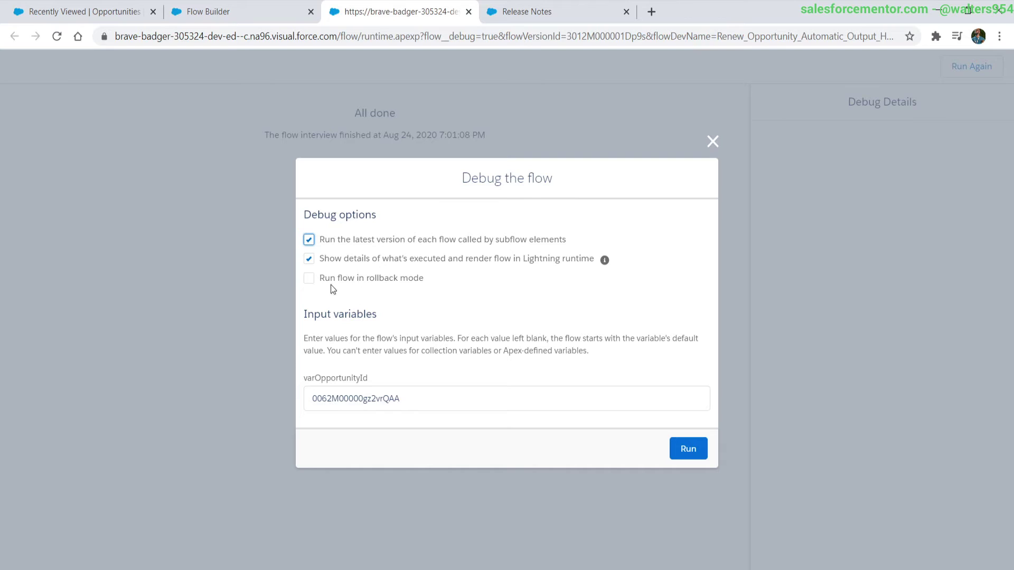
pyautogui.click(329, 283)
pyautogui.click(687, 450)
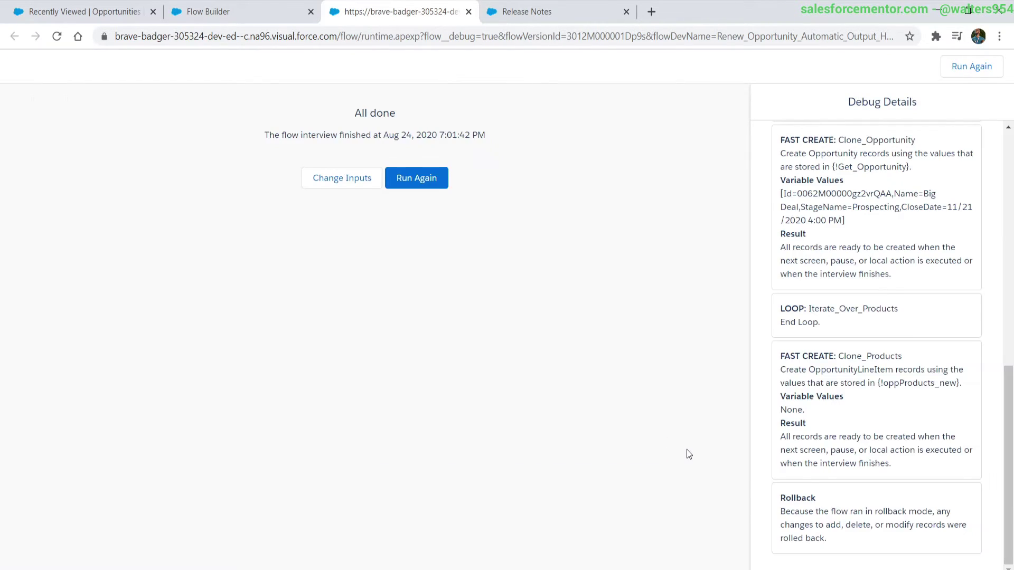
# Step: Scroll the Debug Details to confirm the run ends with a Rollback entry
pyautogui.scroll(15, 799, 403)
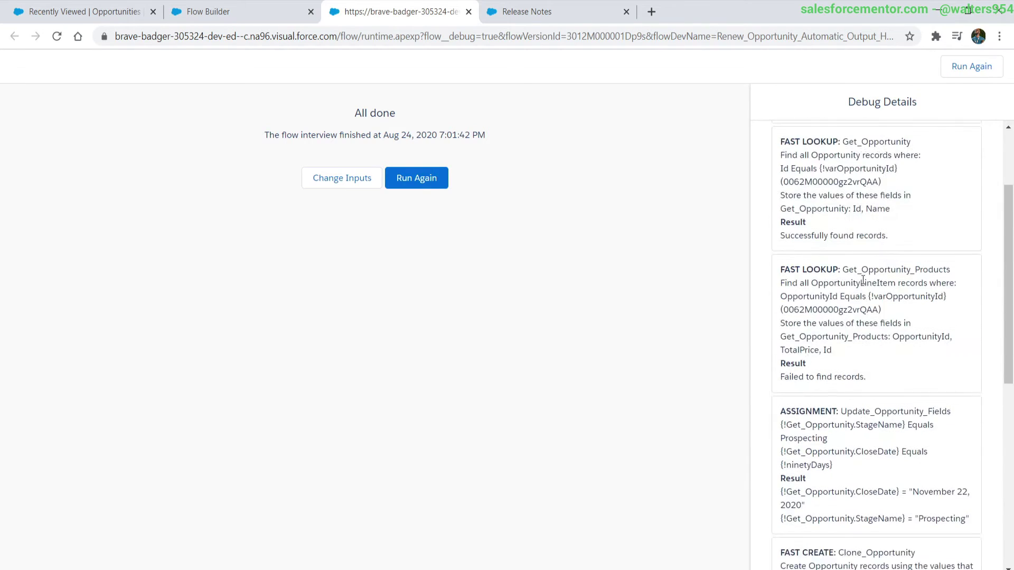
pyautogui.moveTo(800, 183); pyautogui.dragTo(854, 331)
pyautogui.scroll(-10, 869, 477)
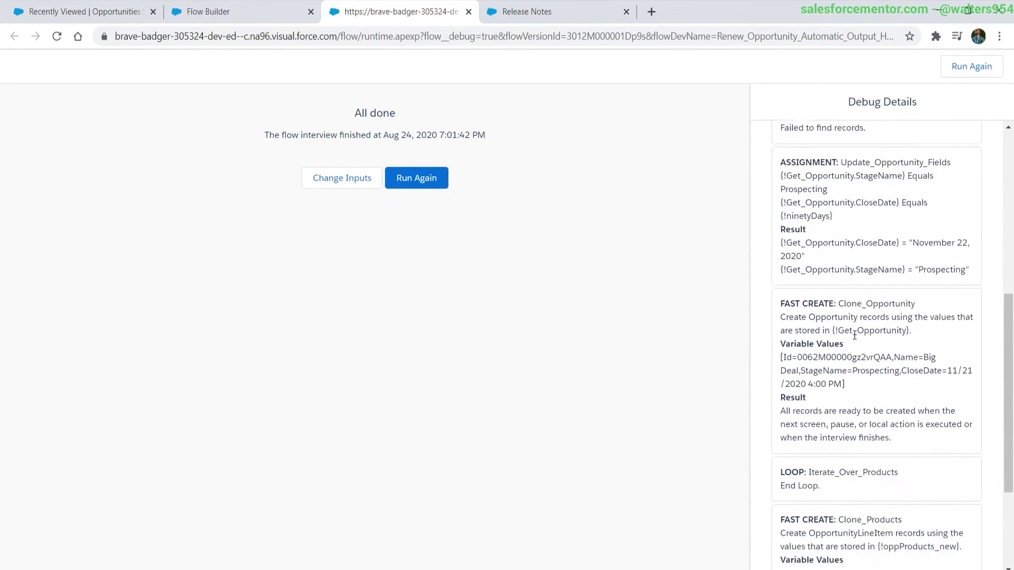
pyautogui.scroll(-1, 869, 477)
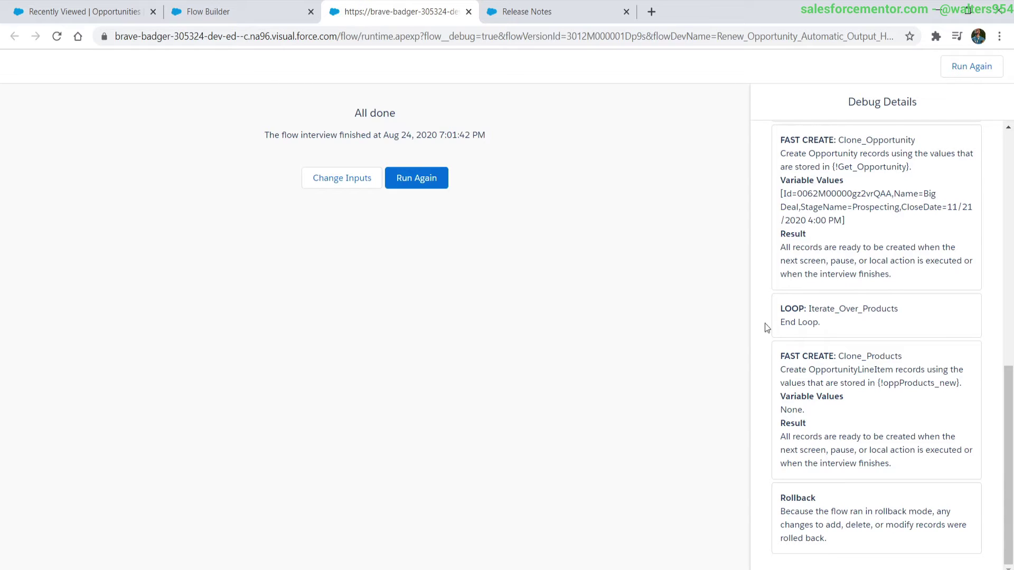
pyautogui.click(85, 12)
# Step: Refresh the opportunities list, confirming only the two Big Deal records exist
pyautogui.click(918, 186)
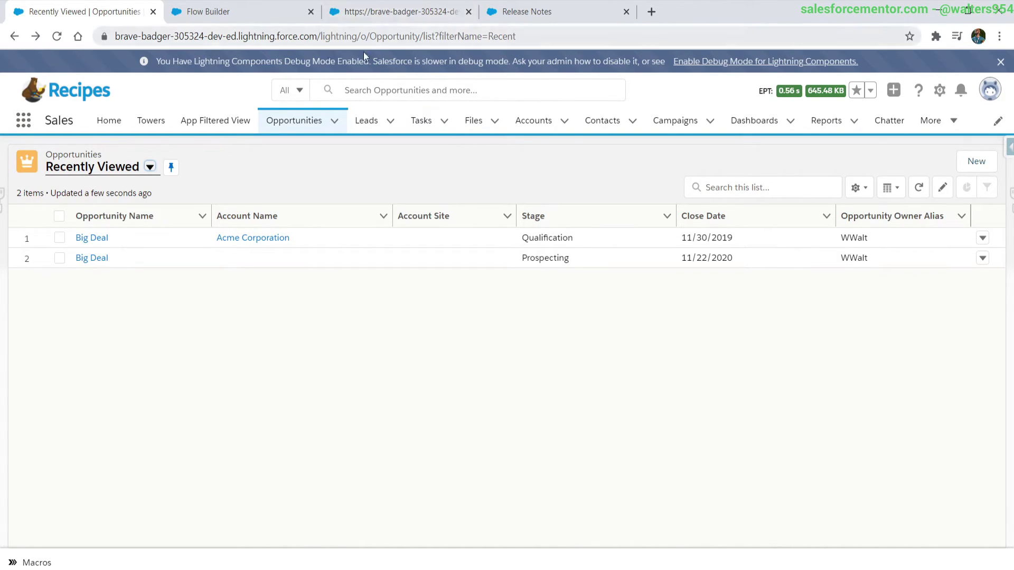
# Step: Reread the rollback-mode considerations, highlighting the autolaunched-flows and non-DML statement bullets
pyautogui.click(544, 12)
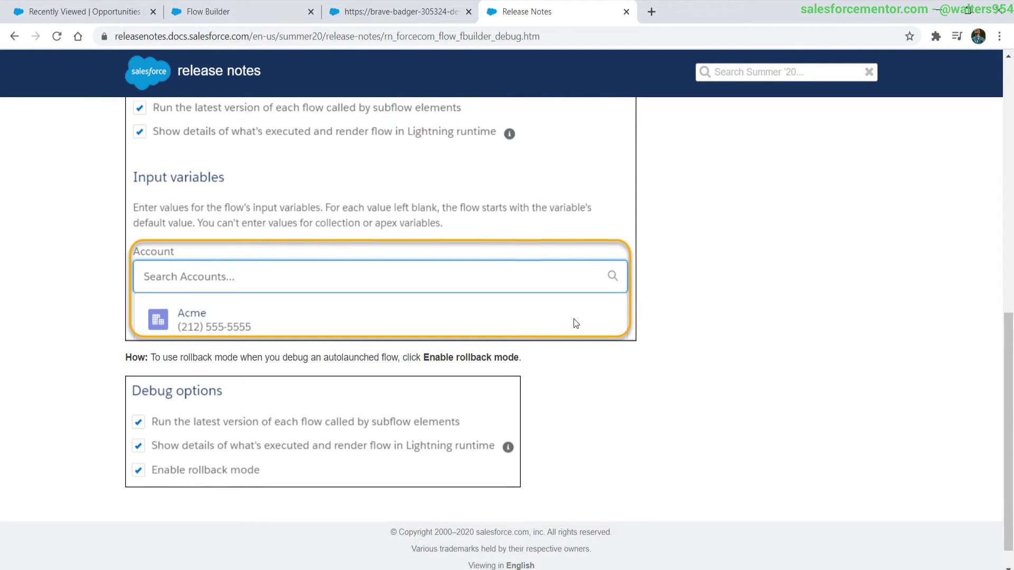
pyautogui.scroll(15, 573, 318)
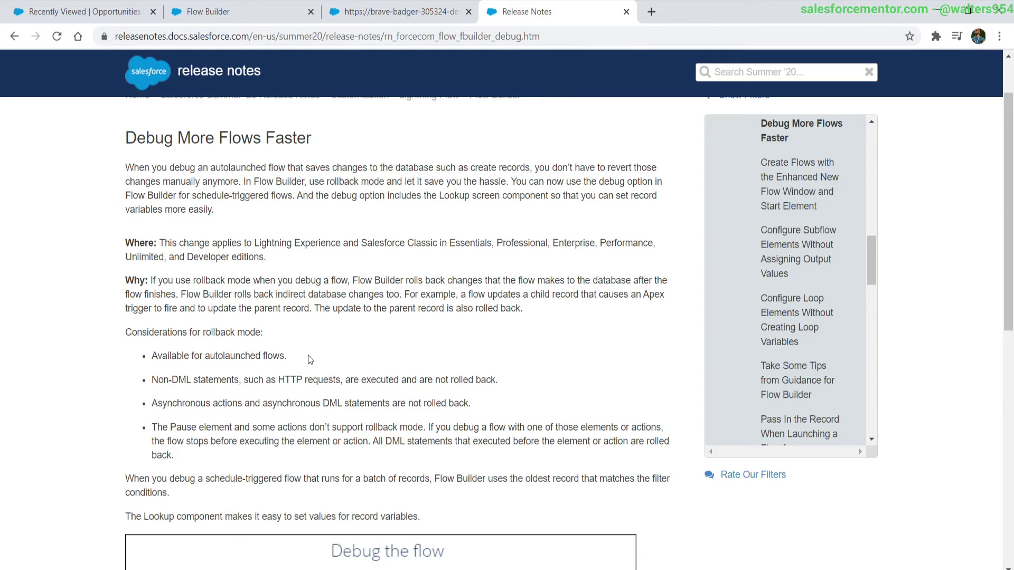
pyautogui.moveTo(308, 355); pyautogui.dragTo(151, 355)
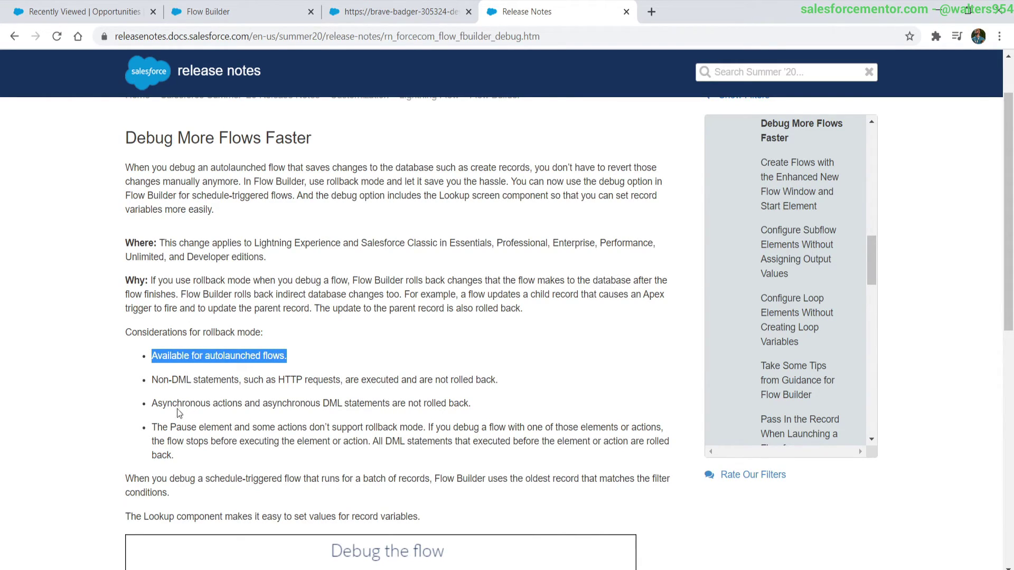
pyautogui.moveTo(149, 381); pyautogui.dragTo(496, 381)
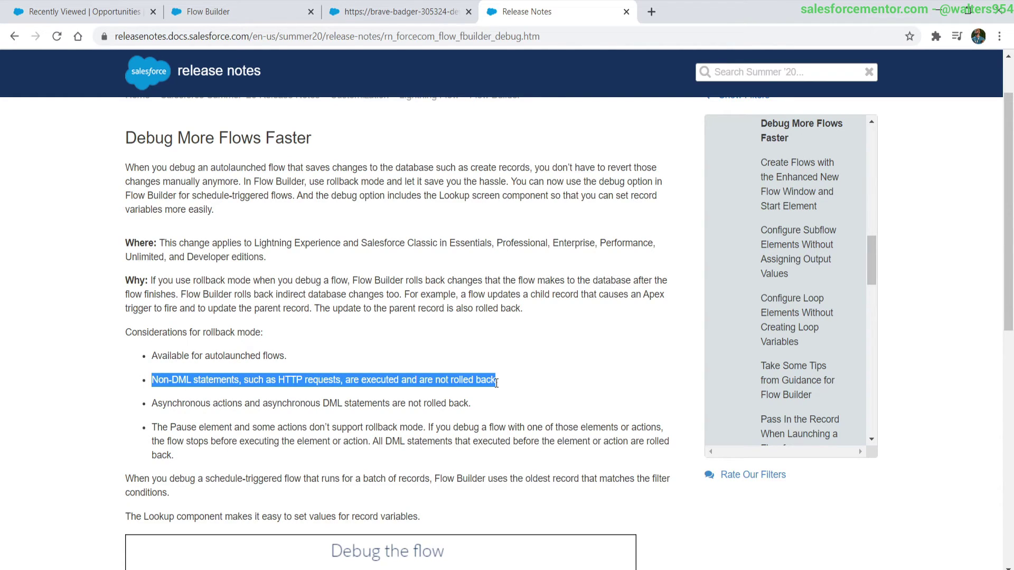
pyautogui.click(480, 411)
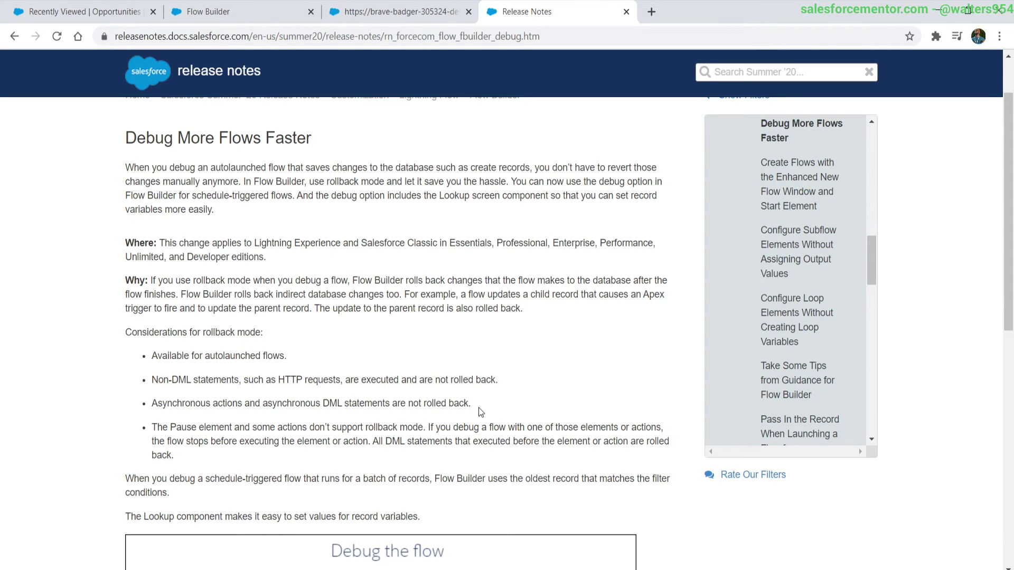